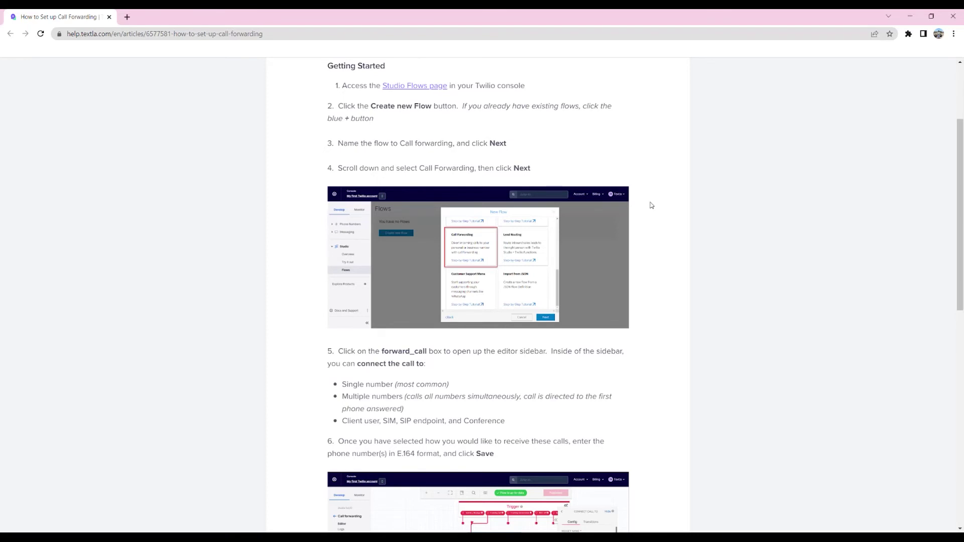
Follow the article's link to the Twilio Console Studio > Flows page
click(415, 85)
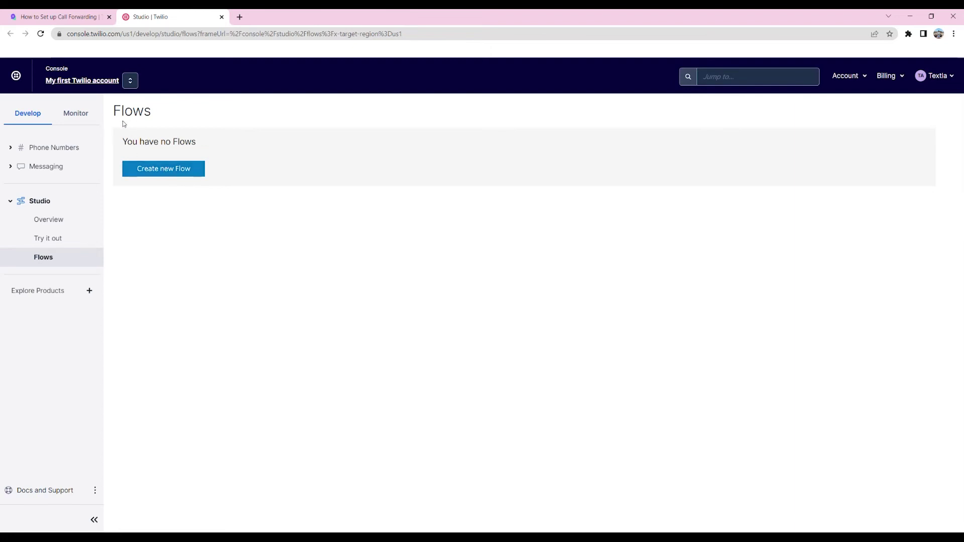
Create a Studio flow named 'Call Forwarding' using the Call Forwarding template
click(161, 170)
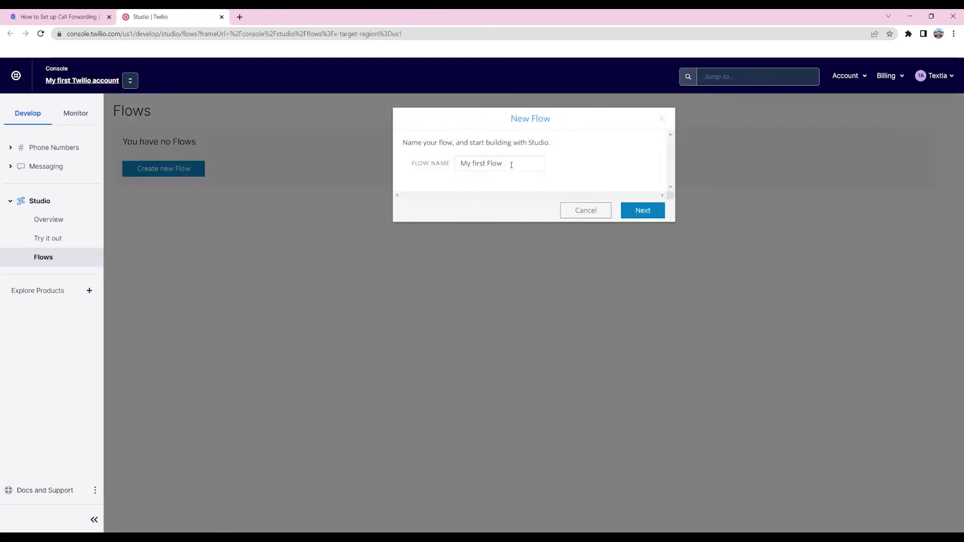
drag(513, 163, 445, 166)
text(Call Forwarding)
click(656, 211)
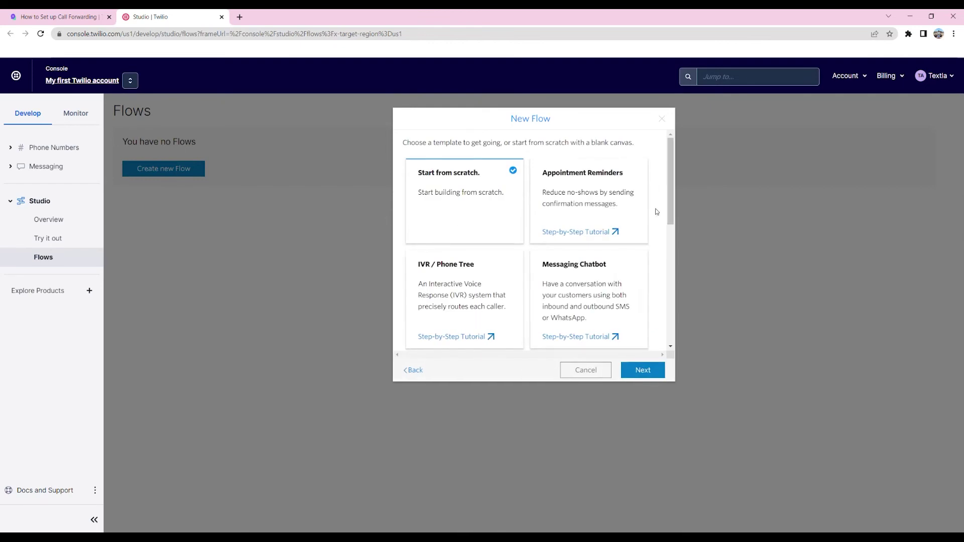
drag(669, 167, 673, 240)
scroll(673, 239, down, 1)
click(452, 218)
click(642, 370)
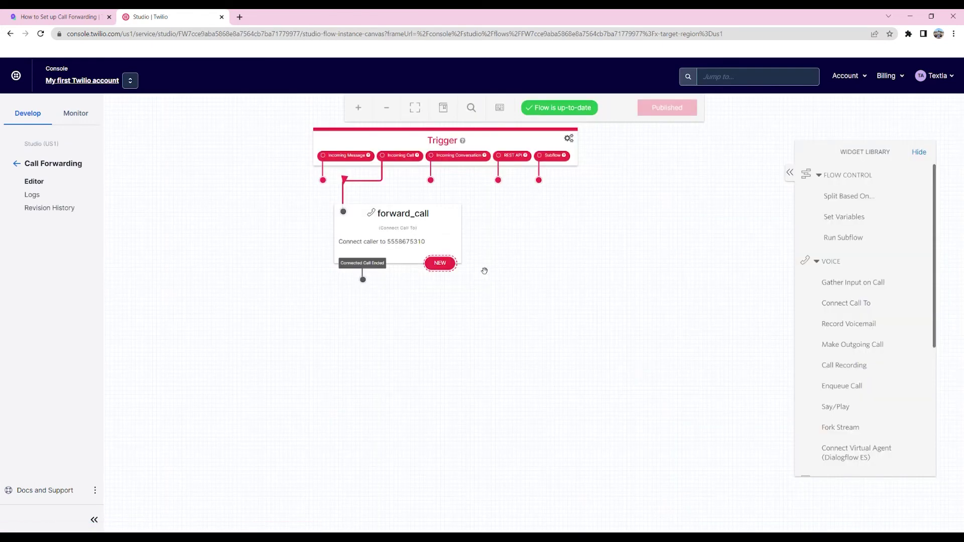
click(389, 223)
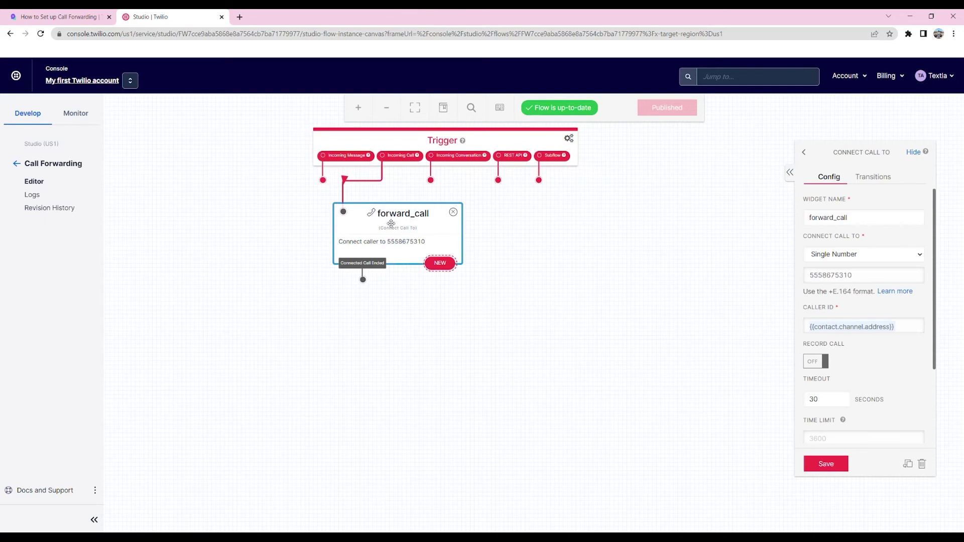
click(826, 254)
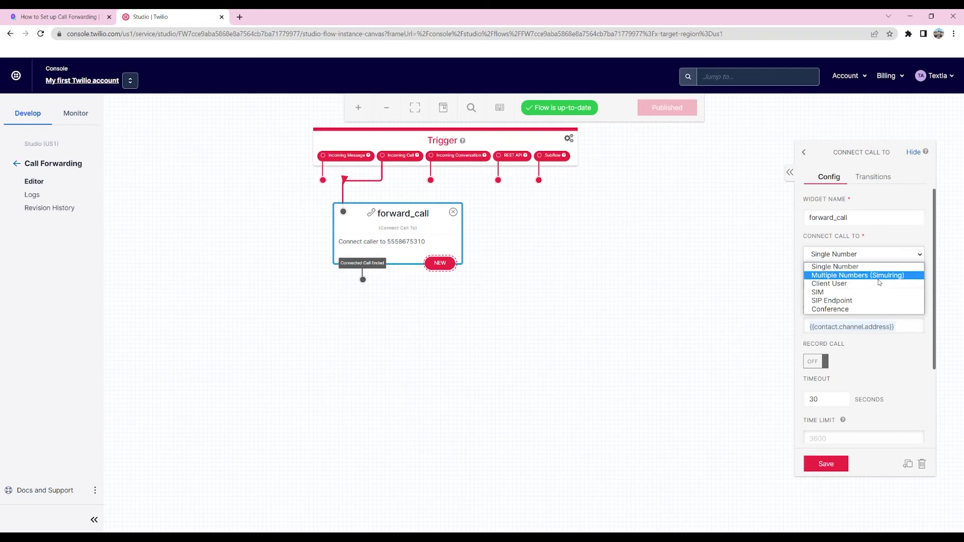
click(861, 251)
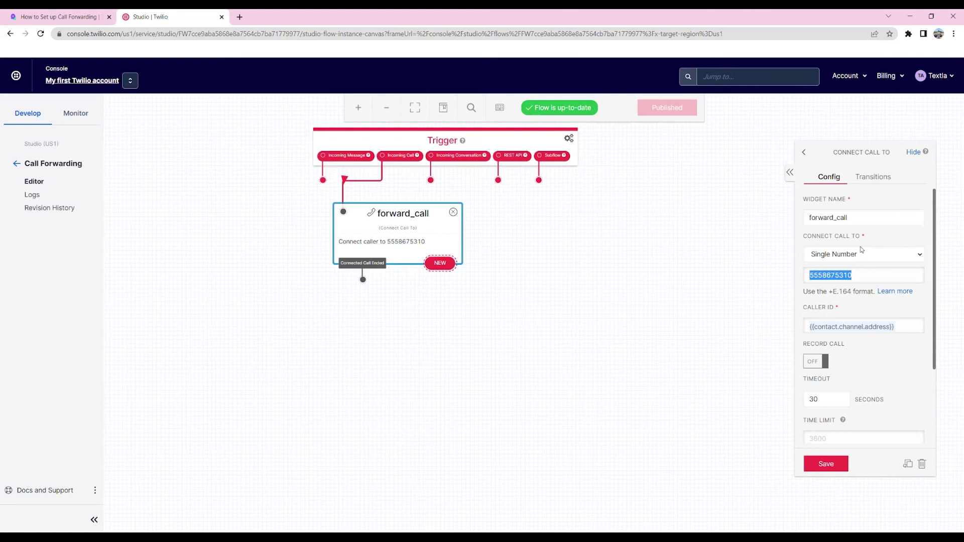
click(850, 276)
mouse_move(850, 275)
mouse_down()
mouse_move(799, 272)
mouse_move(799, 292)
mouse_up()
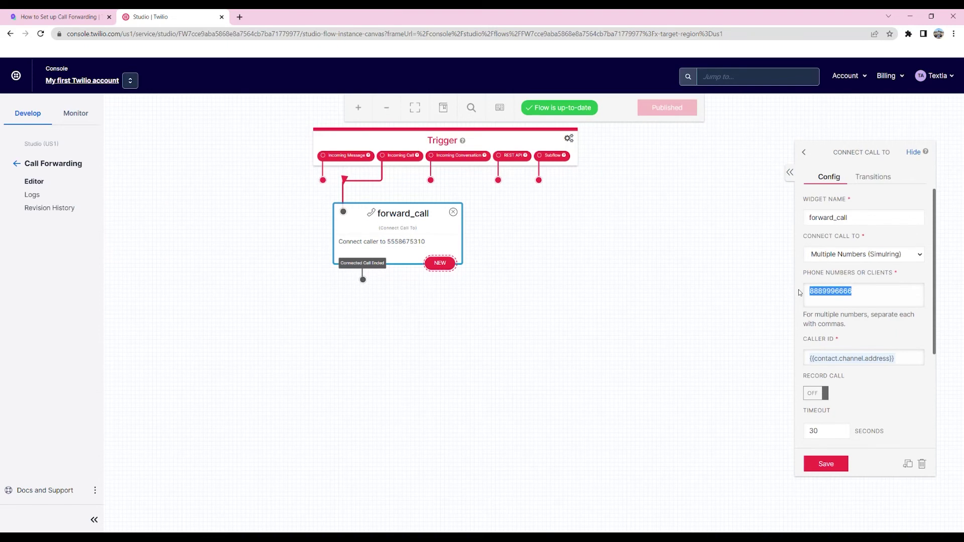
key(BackSpace)
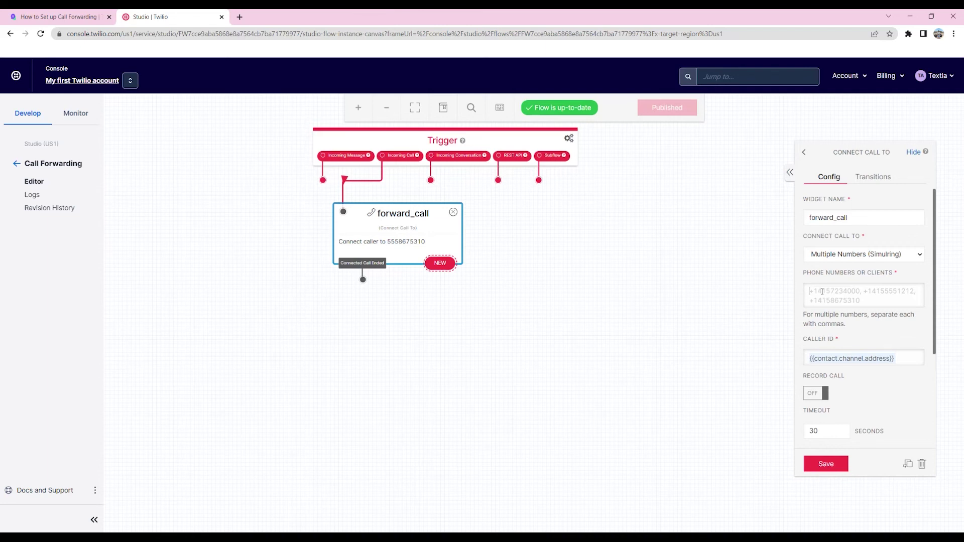
click(826, 465)
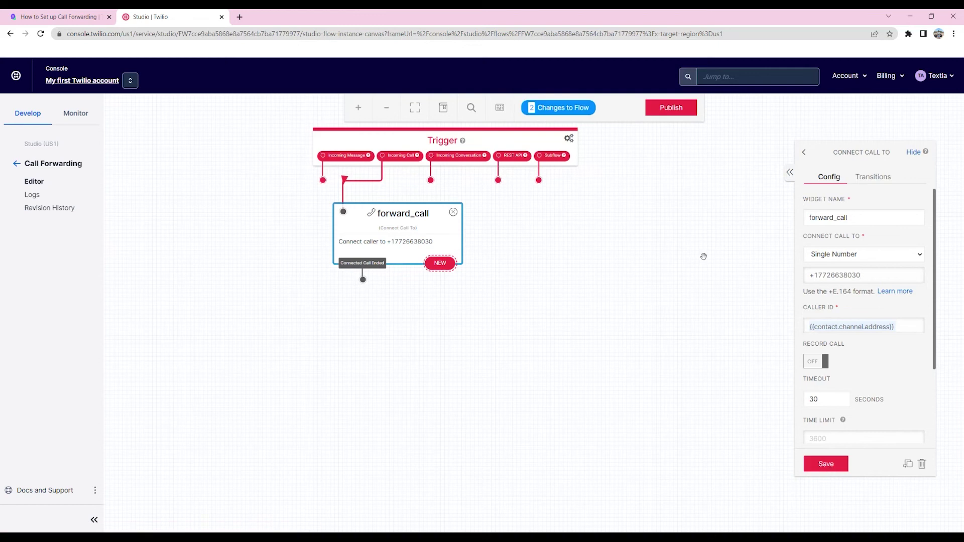
Publish the Call Forwarding flow's pending changes and confirm the publish
click(671, 108)
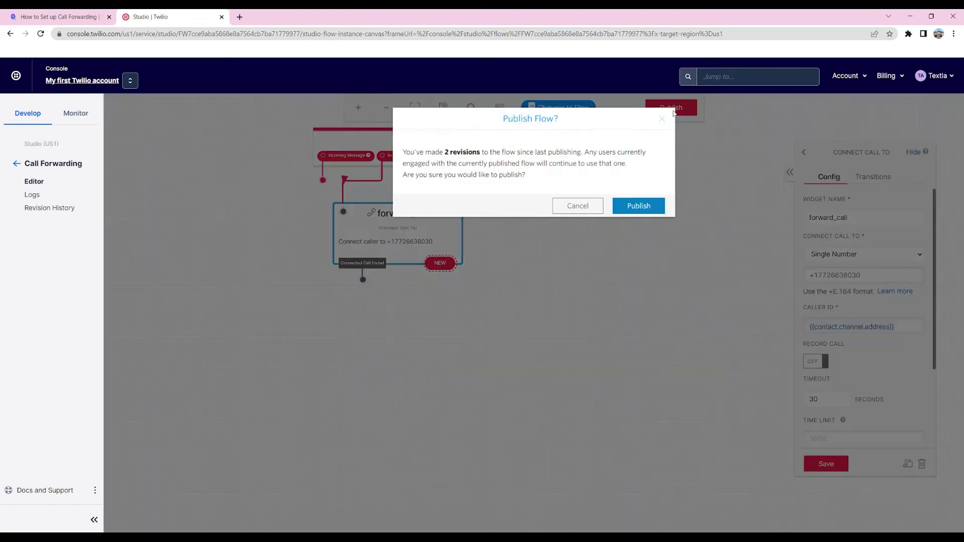
click(635, 208)
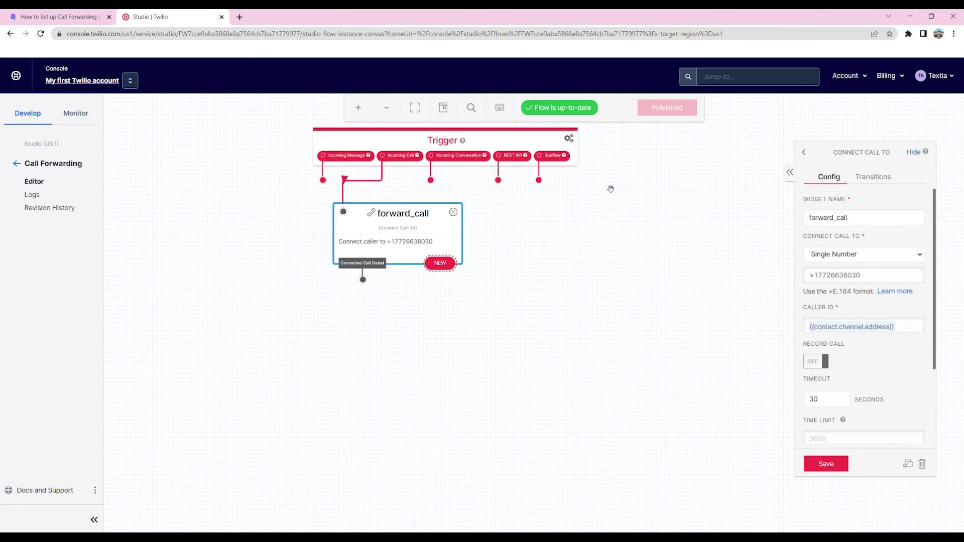
Return to the article and follow step 8's Active Numbers link
click(81, 17)
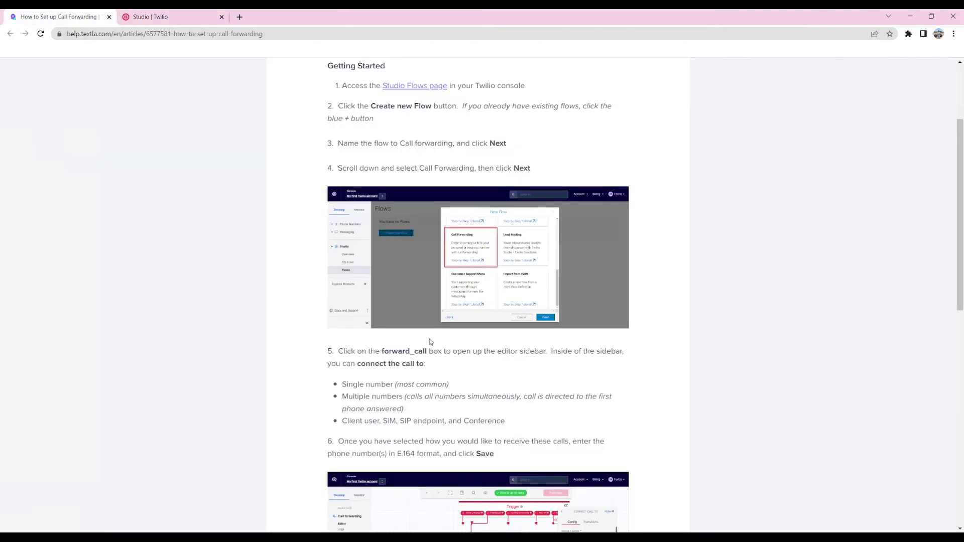
scroll(431, 351, down, 2)
scroll(438, 354, down, 1)
scroll(438, 354, down, 1)
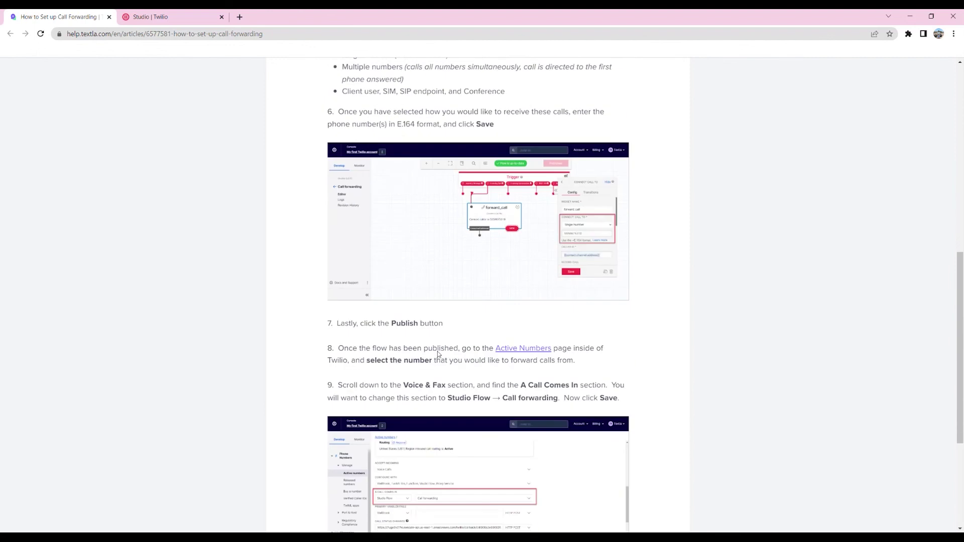
drag(329, 348, 354, 349)
click(354, 348)
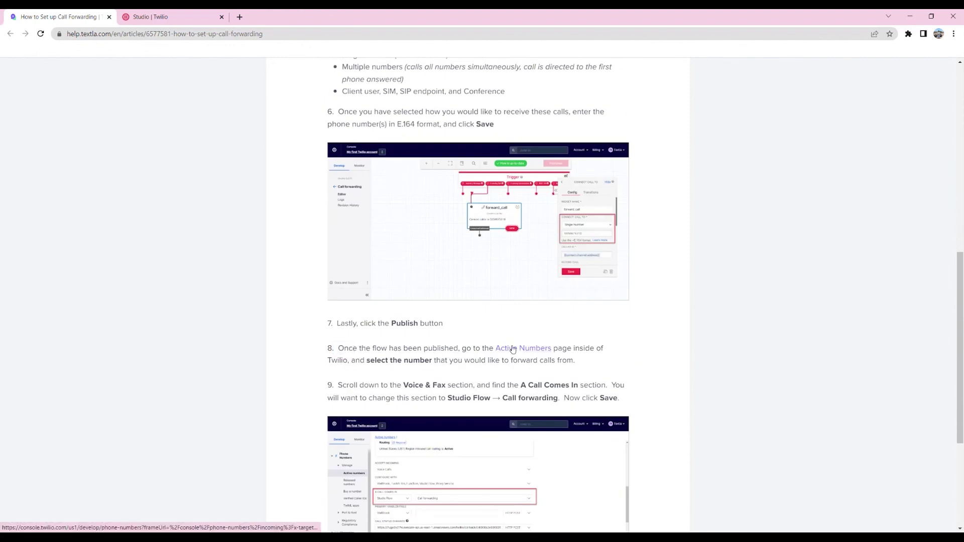
click(512, 349)
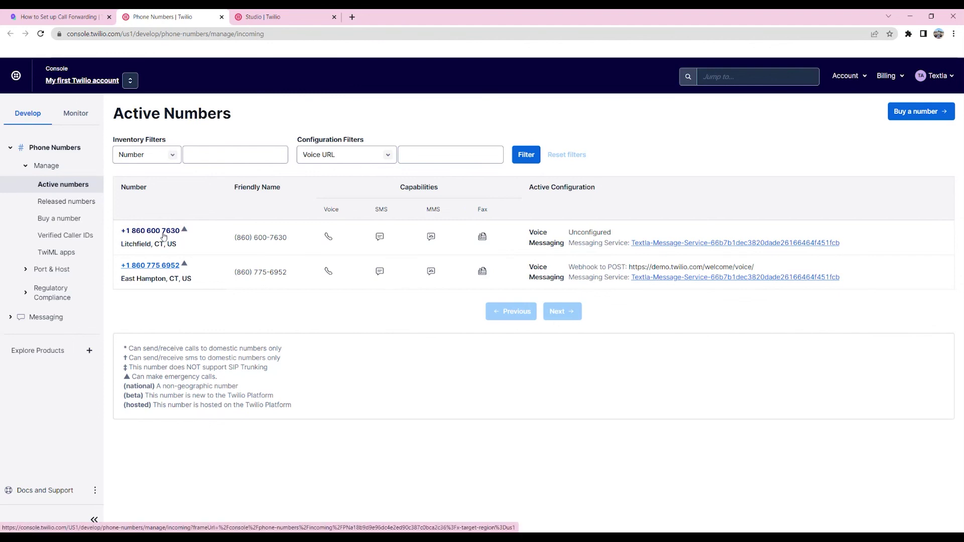
click(163, 235)
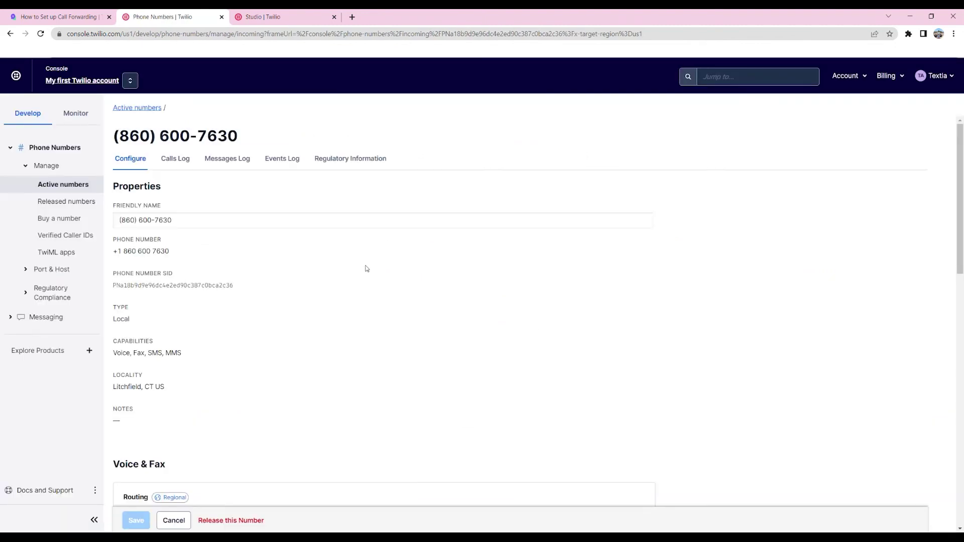
scroll(367, 268, down, 3)
drag(167, 277, 113, 278)
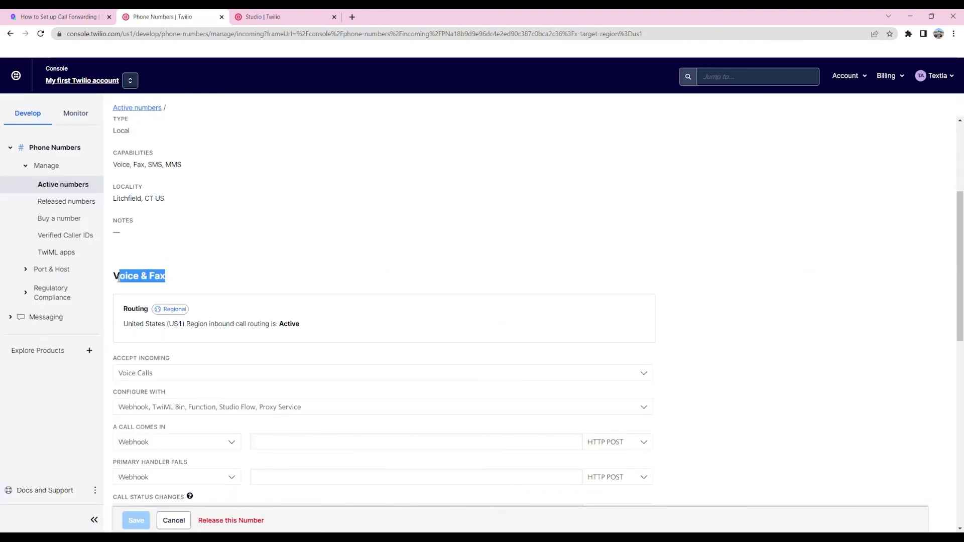
click(301, 278)
scroll(301, 278, down, 2)
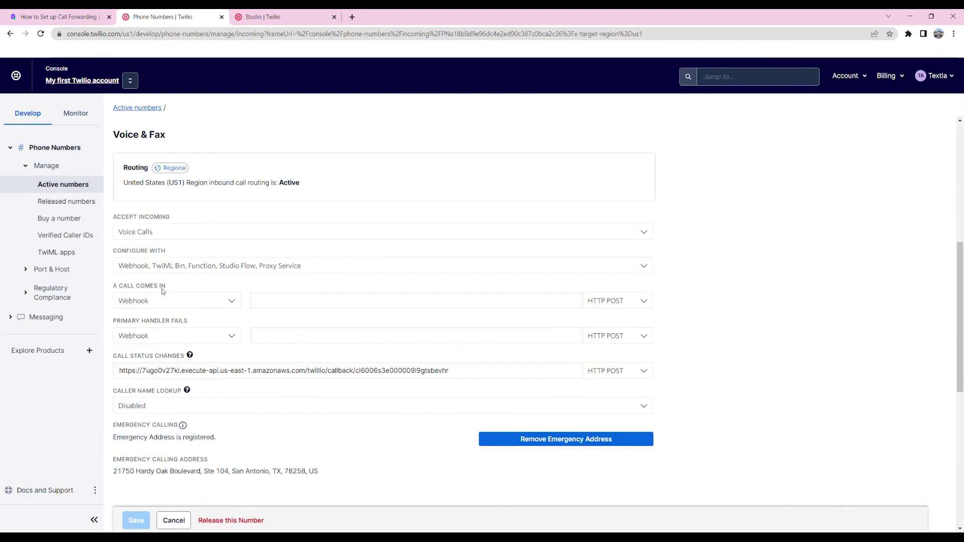
click(161, 301)
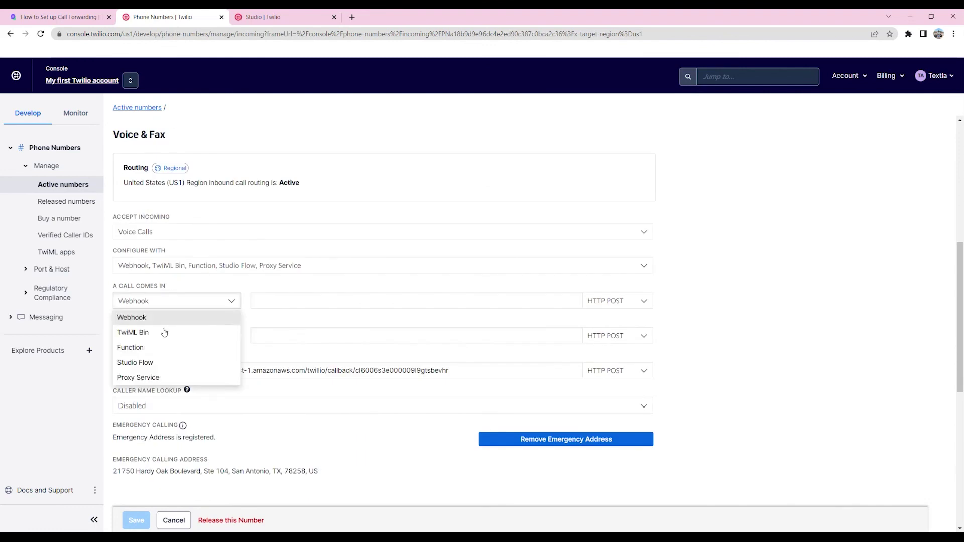
click(166, 363)
click(276, 304)
click(284, 318)
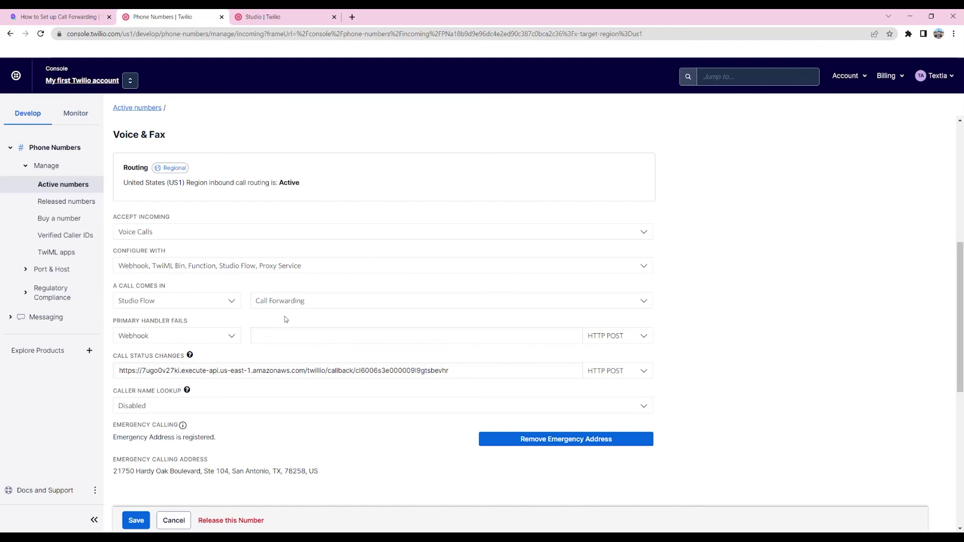
click(137, 521)
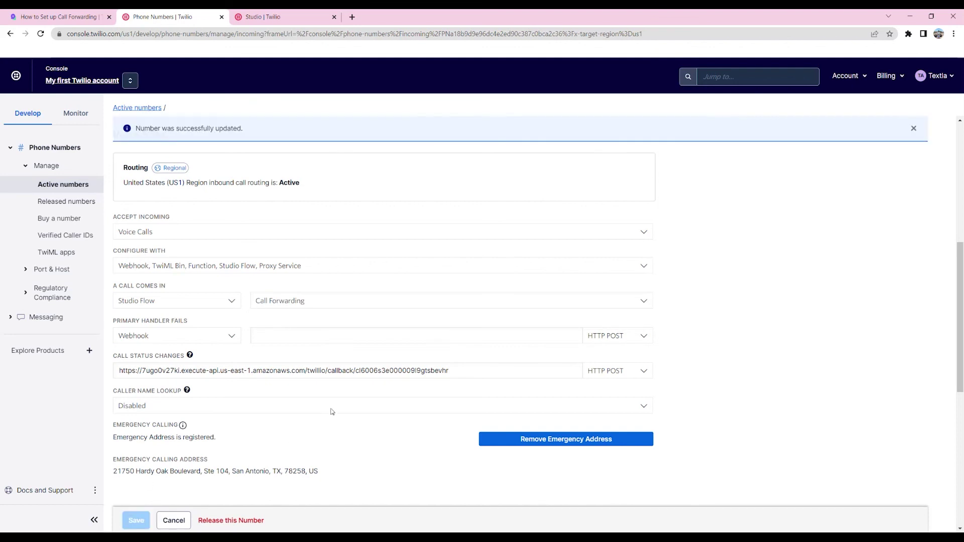
click(913, 130)
scroll(469, 273, up, 4)
scroll(469, 273, up, 1)
drag(175, 220, 115, 224)
click(277, 267)
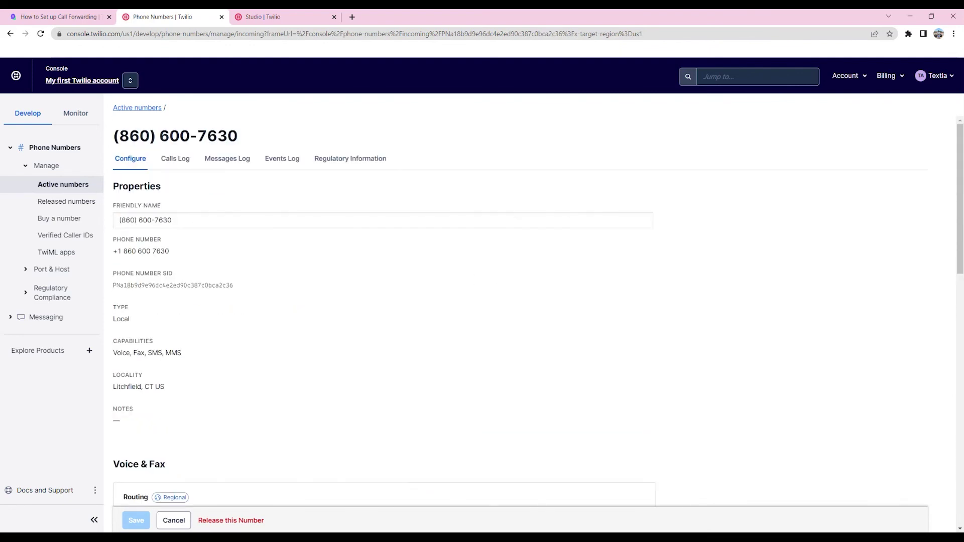